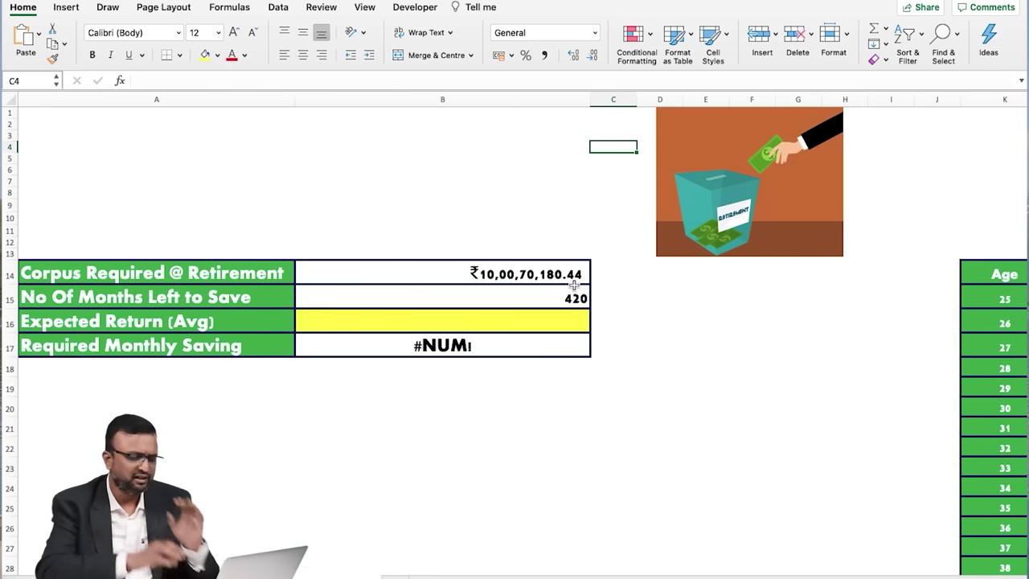
Step: Set the Expected Return (Avg) to 7% and compare the required monthly saving with the income and expenses in the budget sheet
{"action": "left_click", "coordinate": [519, 318]}
{"action": "type", "text": "7%"}
{"action": "key", "text": "Return"}
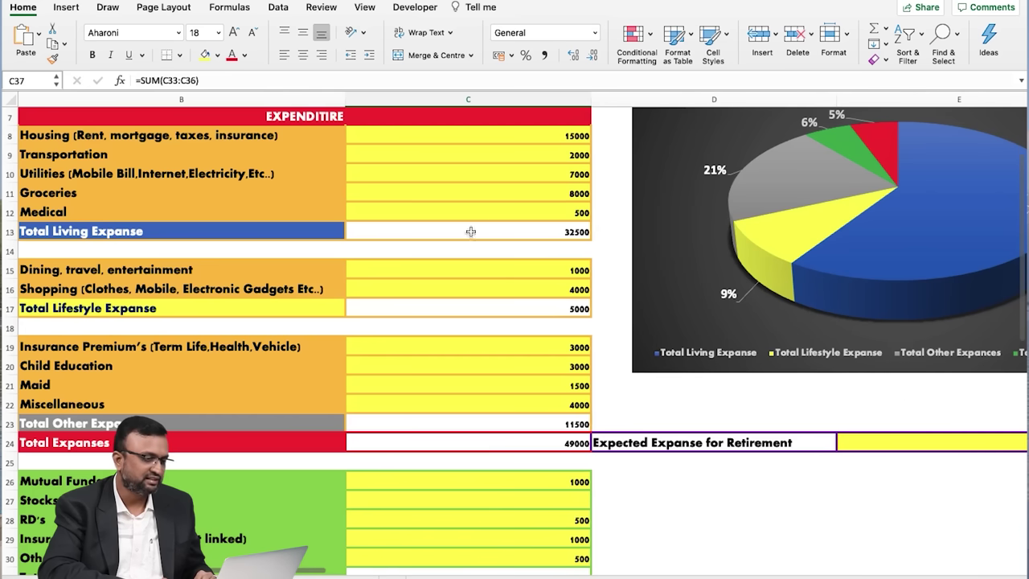
{"action": "scroll", "coordinate": [470, 232], "scroll_direction": "up", "scroll_amount": 5}
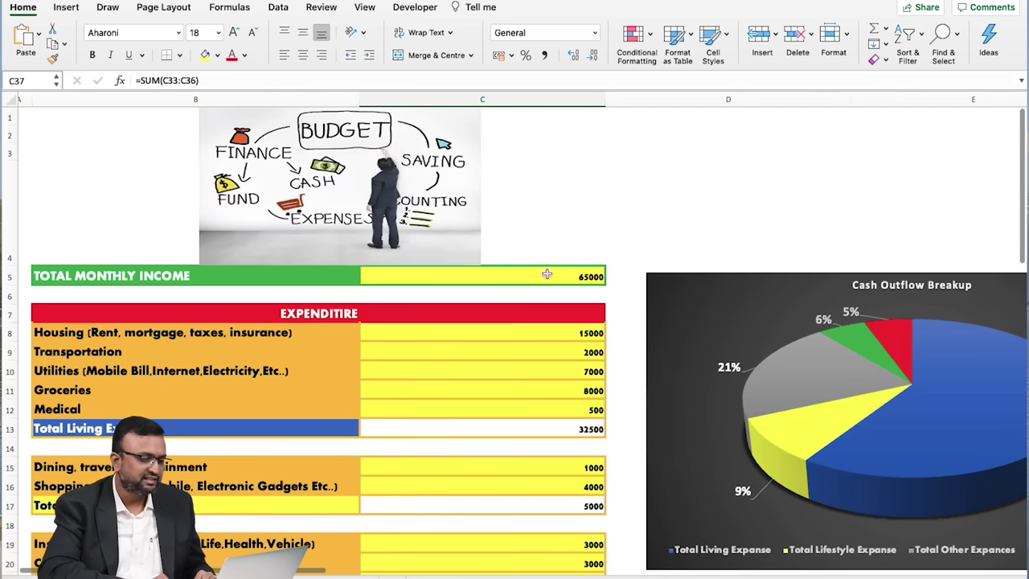
{"action": "scroll", "coordinate": [546, 209], "scroll_direction": "down", "scroll_amount": 6}
{"action": "scroll", "coordinate": [561, 275], "scroll_direction": "down", "scroll_amount": 6}
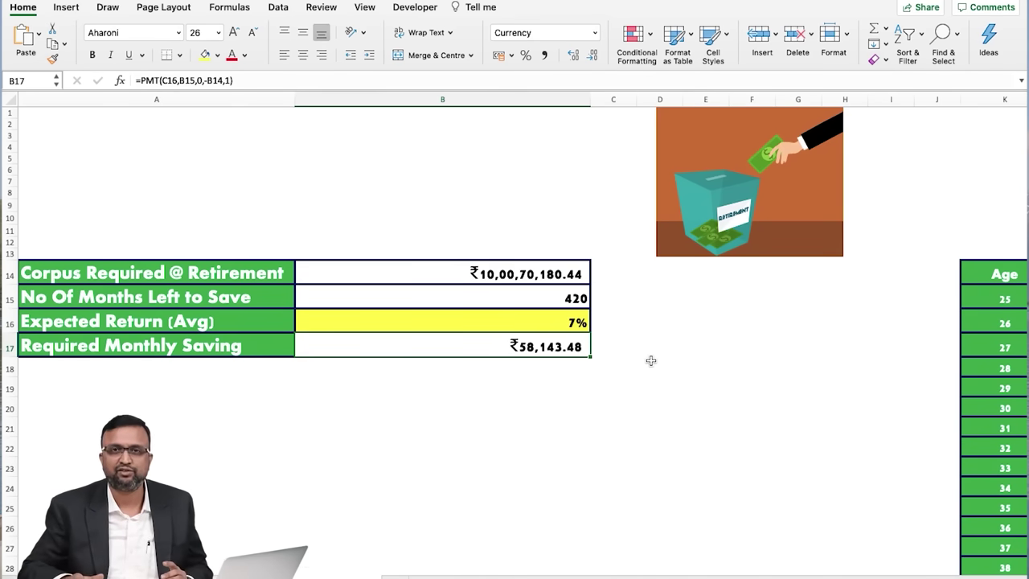
Step: Change the Expected Return (Avg) in the retirement savings table to 10%
{"action": "left_click", "coordinate": [570, 319]}
{"action": "type", "text": "10"}
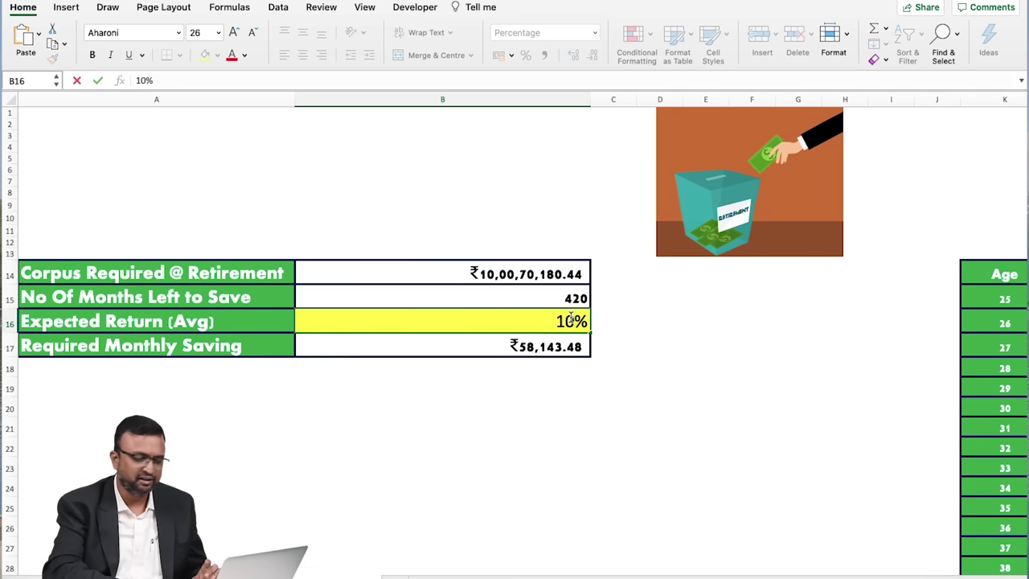
{"action": "key", "text": "Return"}
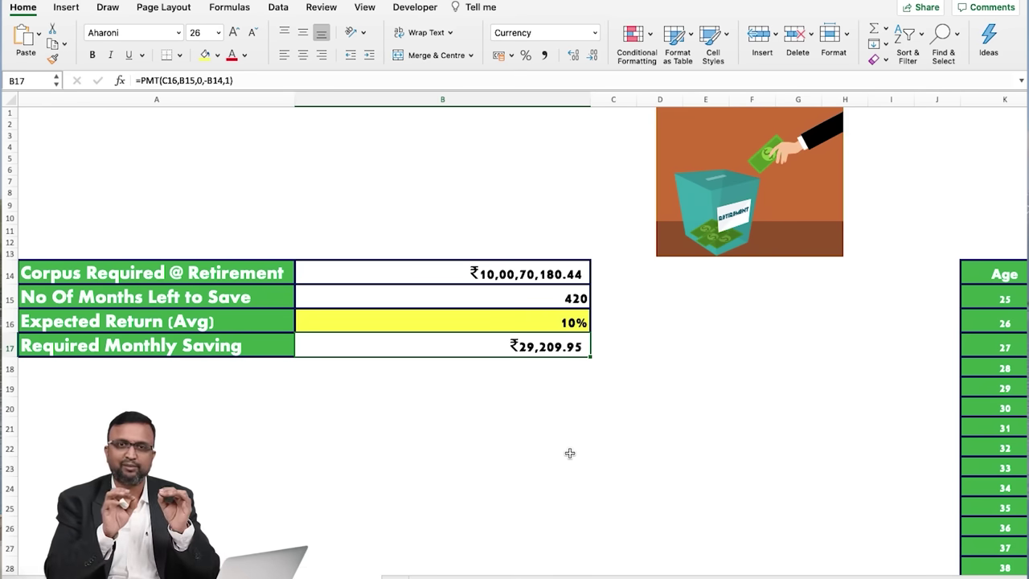
Step: Set the Expected Return (Avg) to 12% and check the monthly money left after all expenses in the budget sheet
{"action": "left_click", "coordinate": [560, 318]}
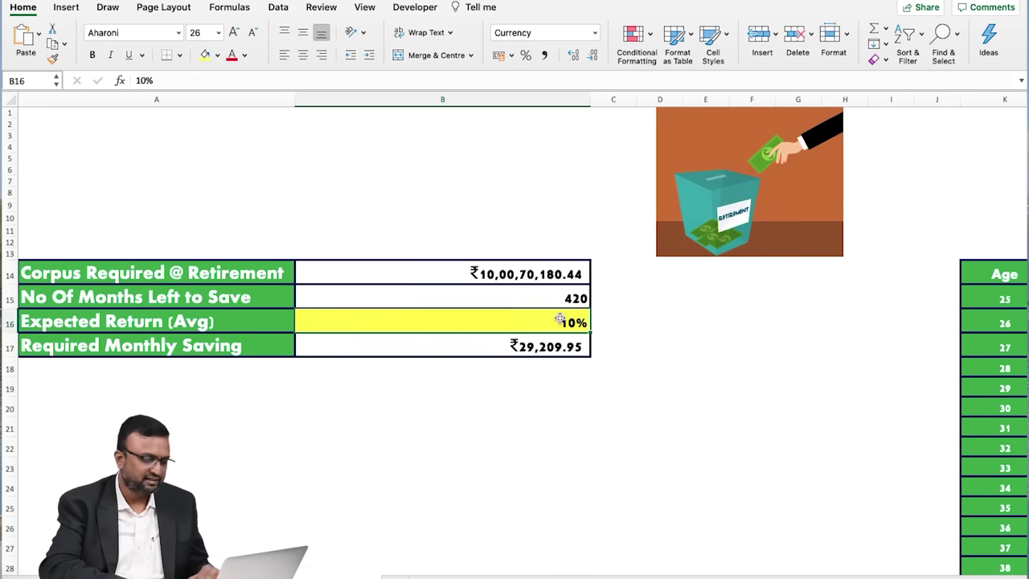
{"action": "type", "text": "12"}
{"action": "key", "text": "Return"}
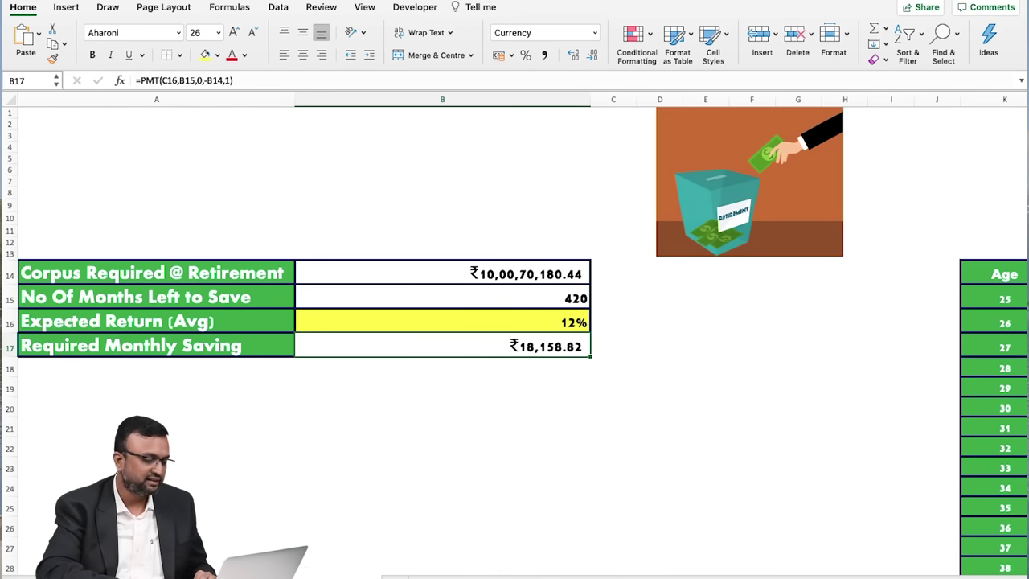
{"action": "key", "text": "ctrl+Page_Down"}
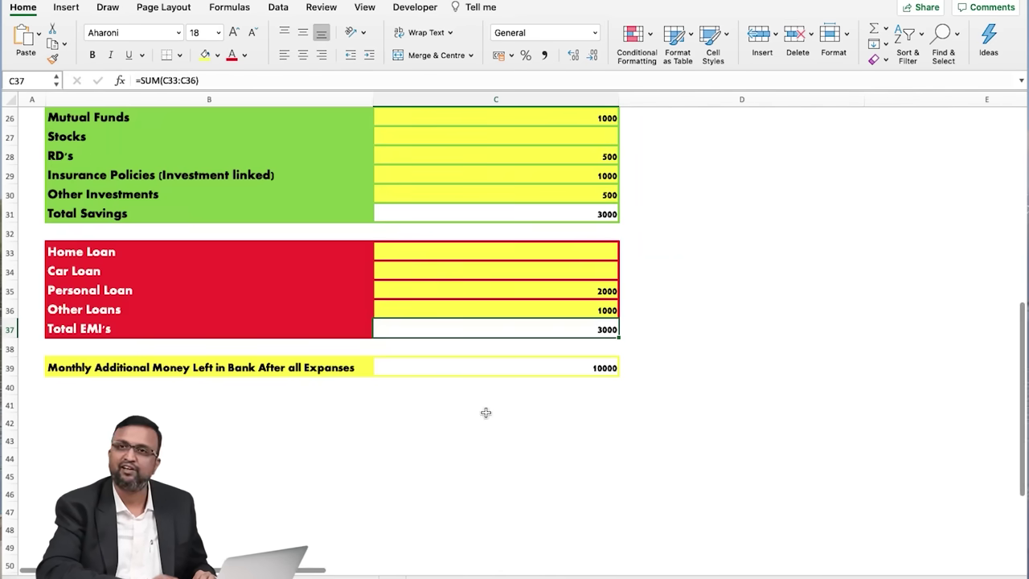
{"action": "key", "text": "ctrl+Page_Up"}
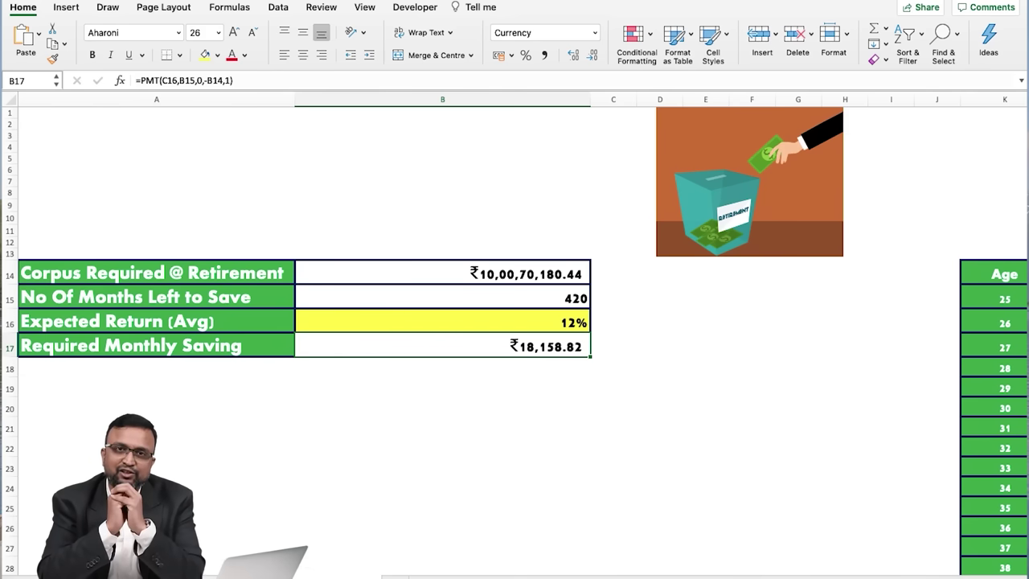
{"action": "left_click", "coordinate": [494, 373]}
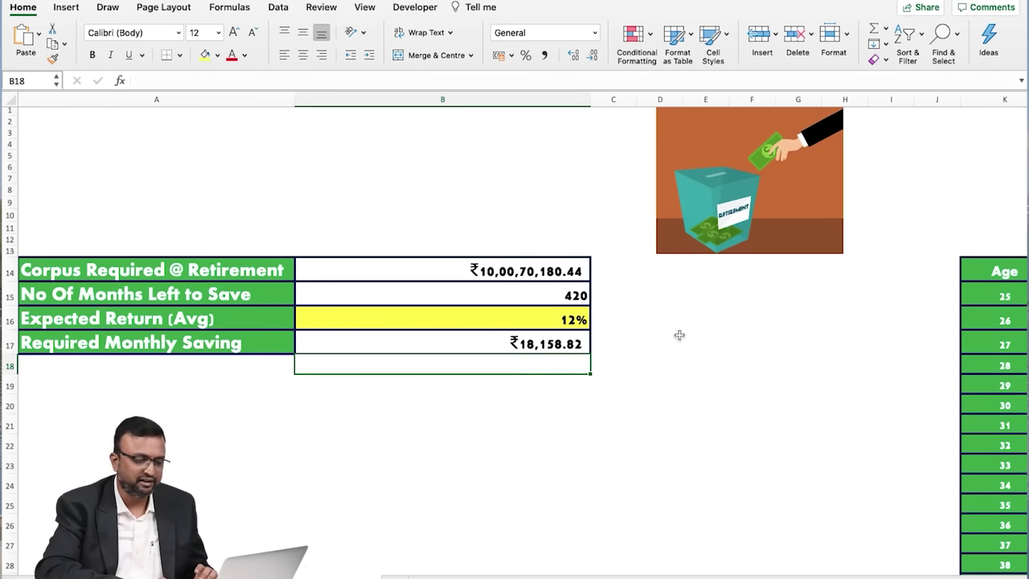
Step: Set the Monthly Investment to 5500 and the Annual Saving Increment Rate to 10% above the age-wise corpus table
{"action": "scroll", "coordinate": [700, 338], "scroll_direction": "right", "scroll_amount": 5}
{"action": "scroll", "coordinate": [701, 336], "scroll_direction": "right", "scroll_amount": 5}
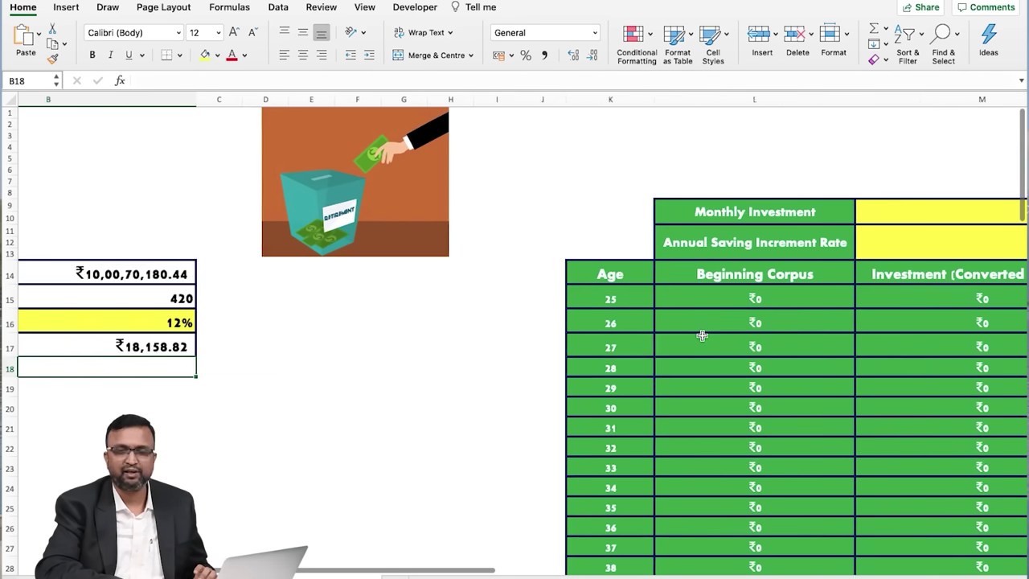
{"action": "scroll", "coordinate": [787, 241], "scroll_direction": "right", "scroll_amount": 3}
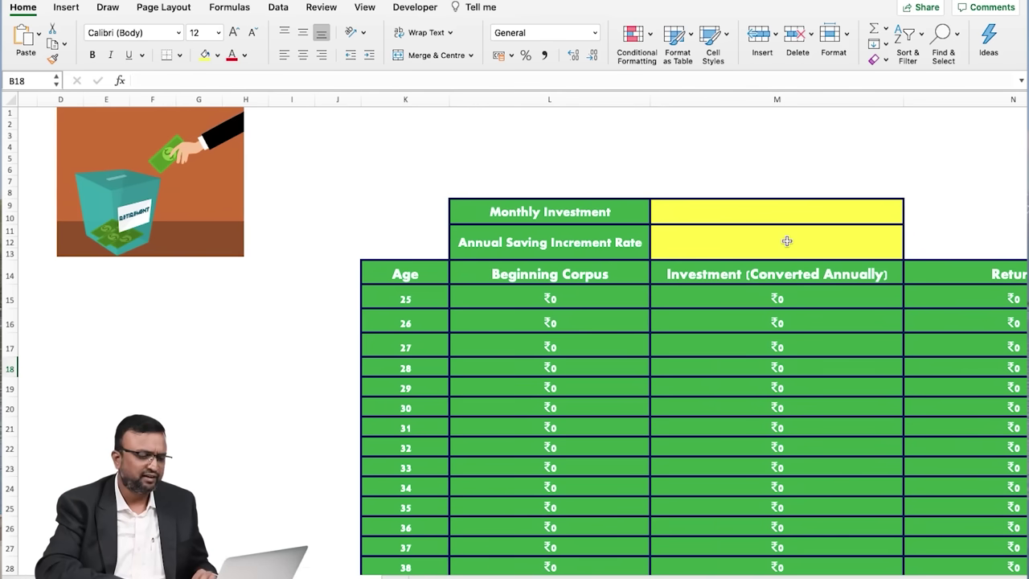
{"action": "left_click", "coordinate": [773, 212]}
{"action": "type", "text": "5500"}
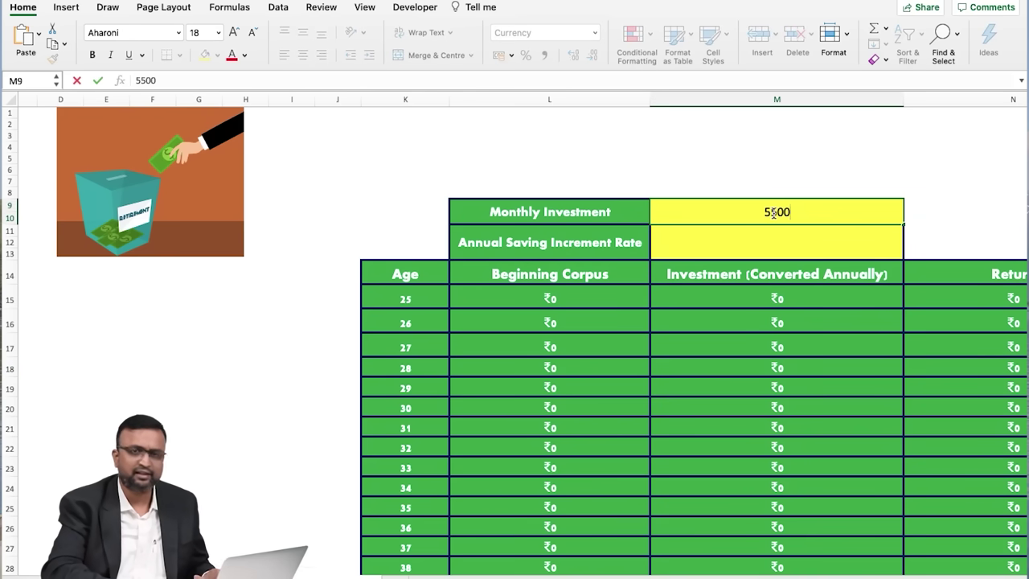
{"action": "key", "text": "Return"}
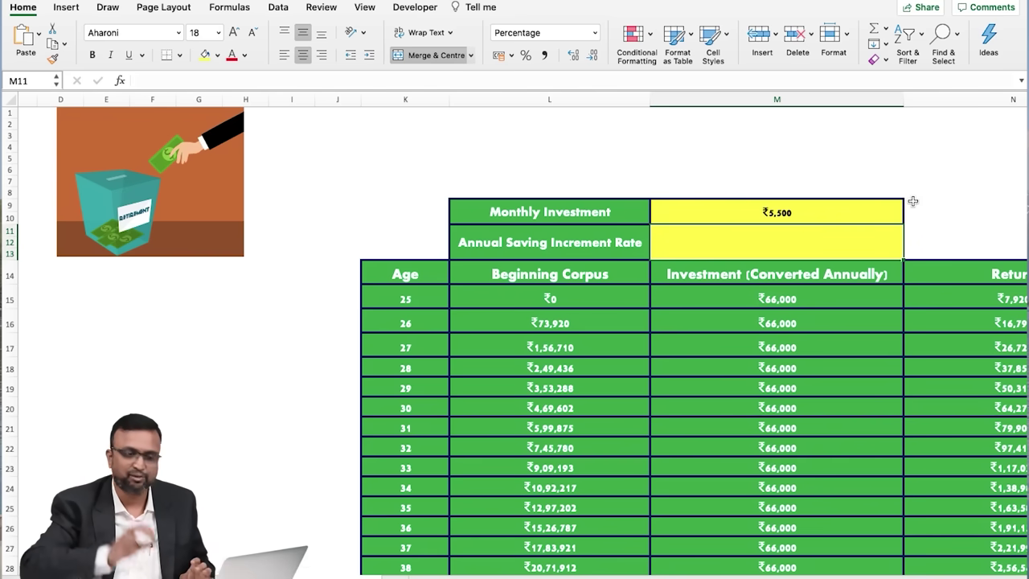
{"action": "type", "text": "10"}
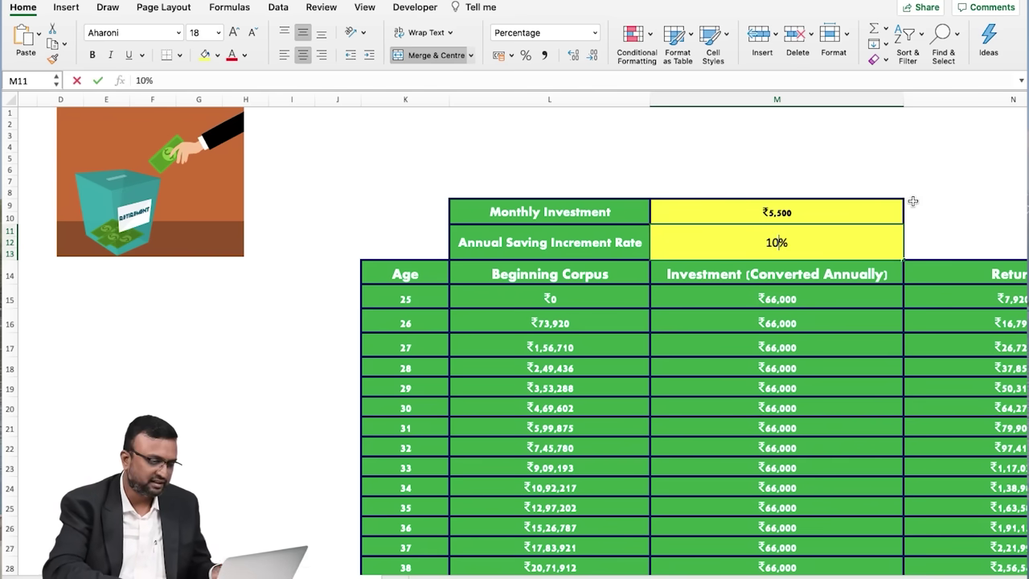
{"action": "key", "text": "Return"}
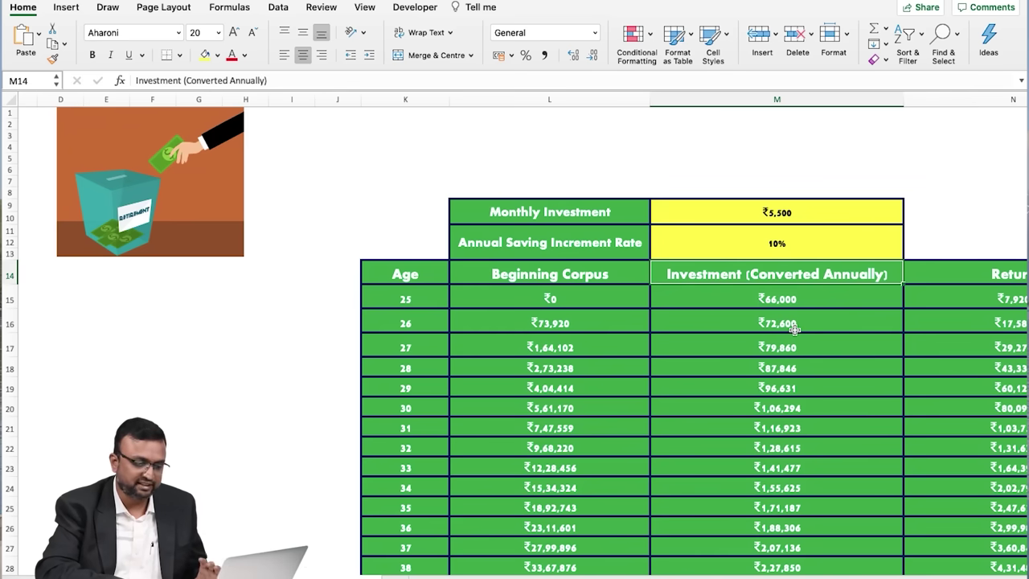
Step: Examine the age-wise corpus table down to the final corpus at age 60, including the formula behind that value
{"action": "scroll", "coordinate": [794, 328], "scroll_direction": "down", "scroll_amount": 10}
{"action": "scroll", "coordinate": [794, 328], "scroll_direction": "right", "scroll_amount": 2}
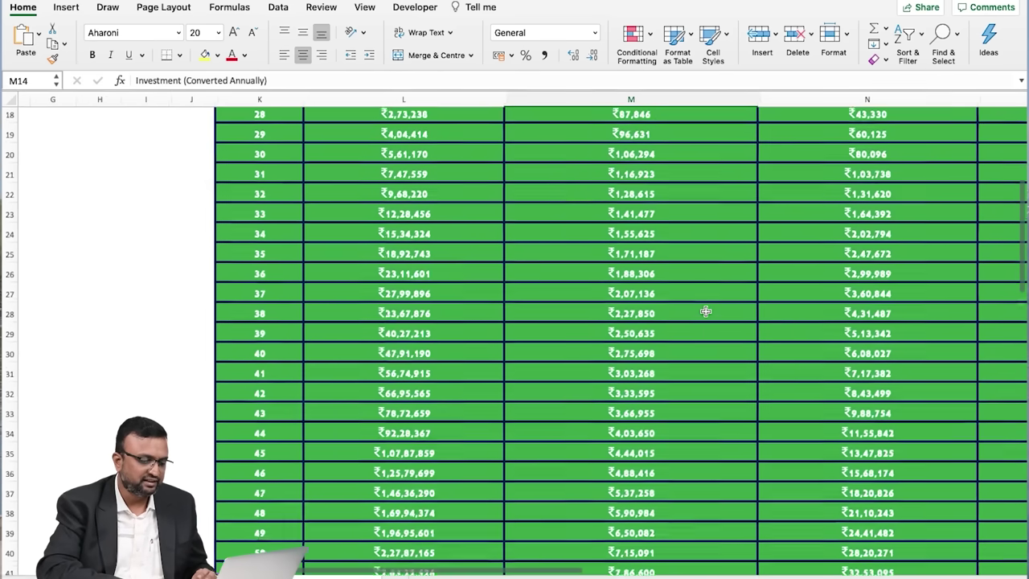
{"action": "scroll", "coordinate": [706, 311], "scroll_direction": "down", "scroll_amount": 5}
{"action": "scroll", "coordinate": [781, 393], "scroll_direction": "right", "scroll_amount": 3}
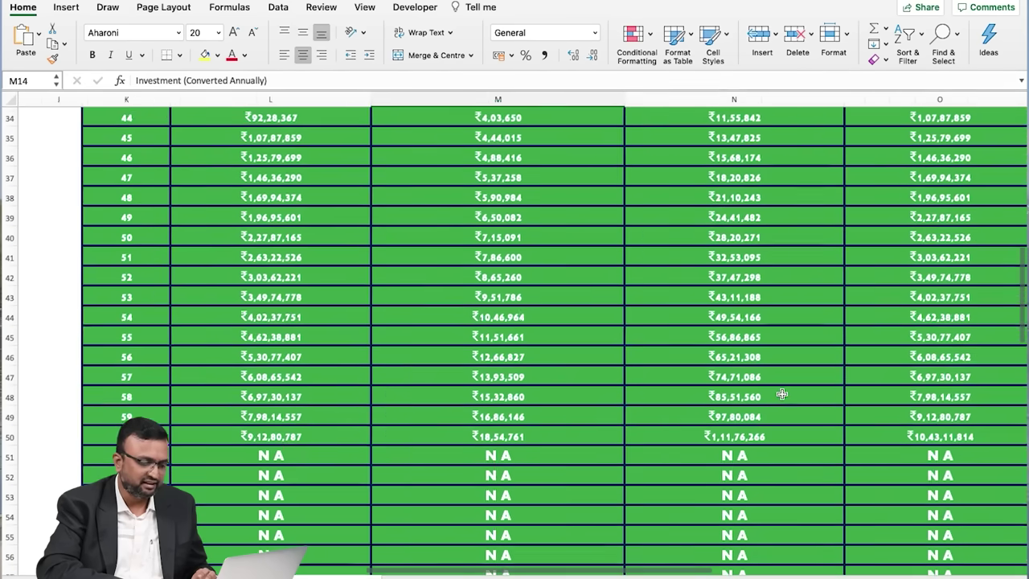
{"action": "left_click", "coordinate": [806, 432]}
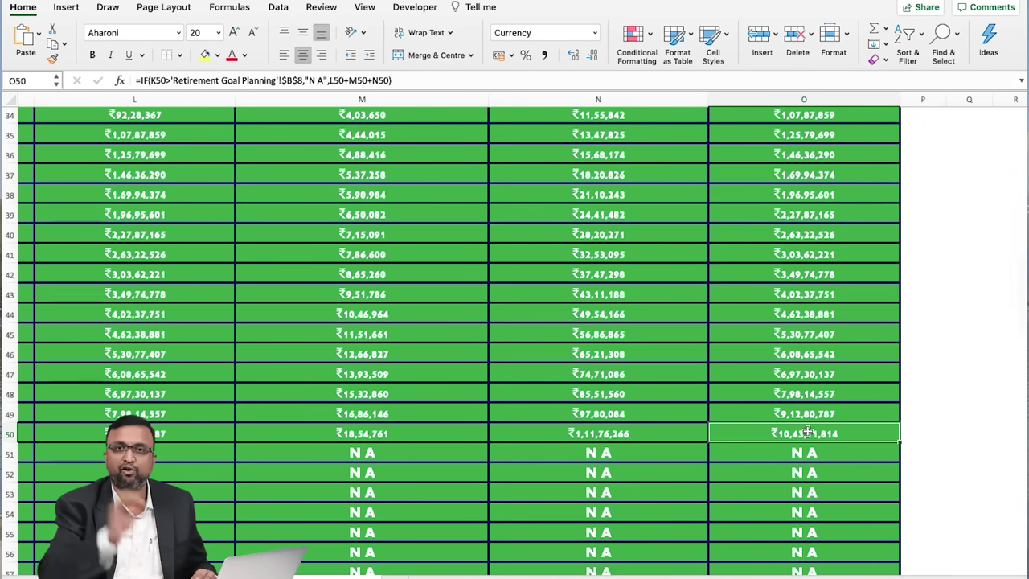
{"action": "scroll", "coordinate": [805, 432], "scroll_direction": "up", "scroll_amount": 9}
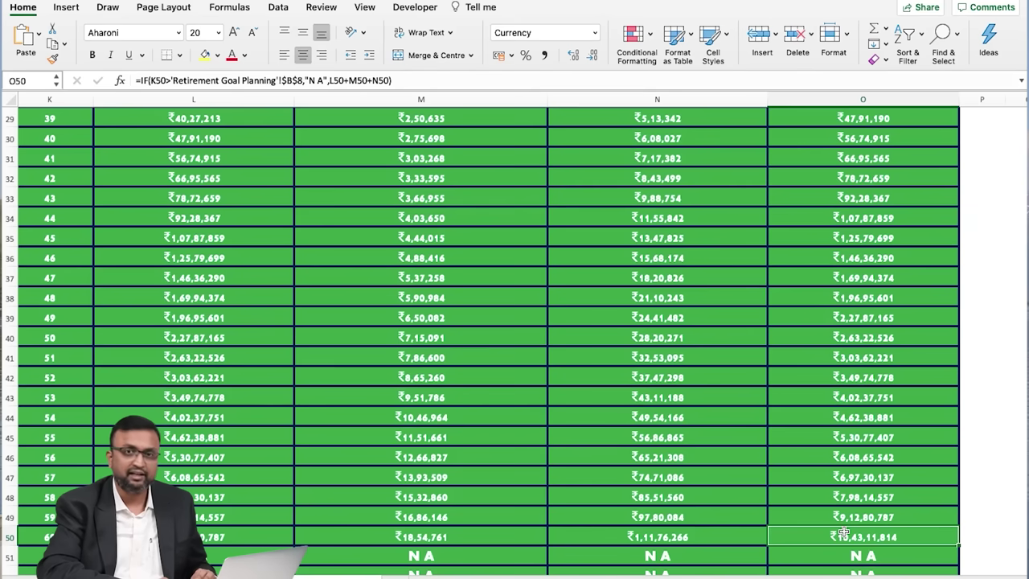
{"action": "scroll", "coordinate": [836, 515], "scroll_direction": "left", "scroll_amount": 3}
{"action": "scroll", "coordinate": [843, 531], "scroll_direction": "up", "scroll_amount": 5}
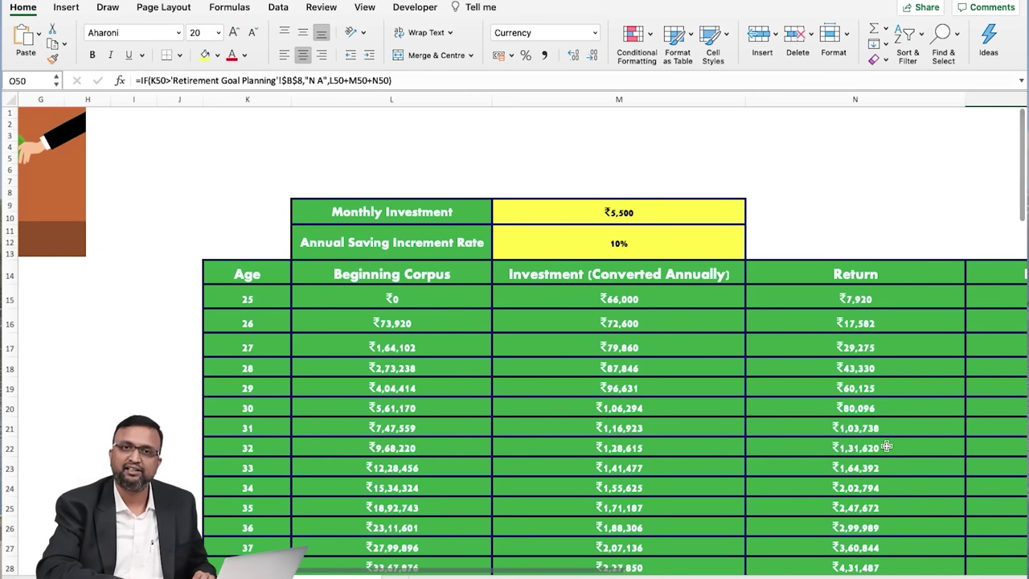
Step: Compare the required corpus and fixed monthly saving with the monthly investment, increment rate and yearly corpus figures of the increasing-investment plan
{"action": "scroll", "coordinate": [689, 381], "scroll_direction": "left", "scroll_amount": 10}
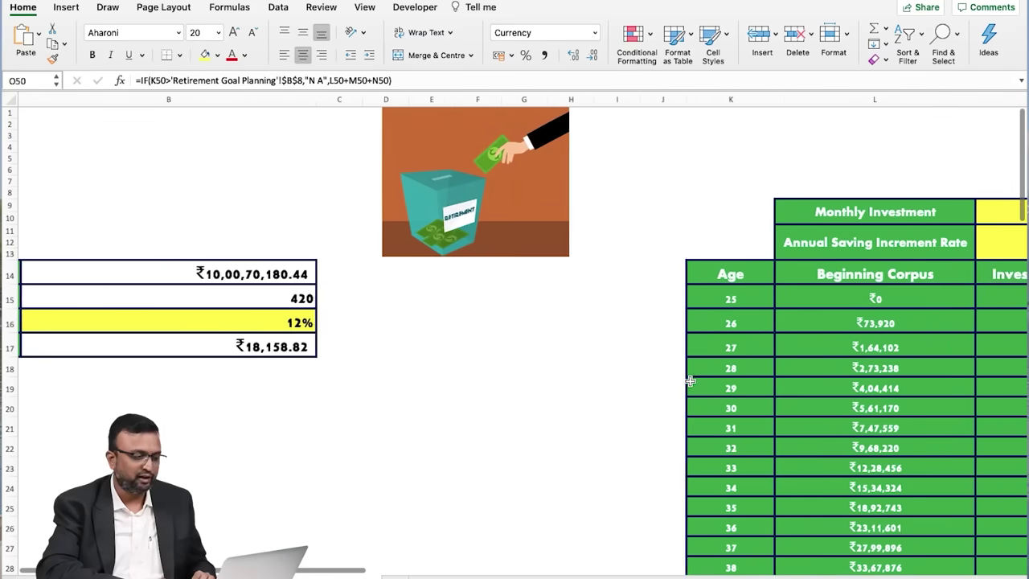
{"action": "scroll", "coordinate": [690, 381], "scroll_direction": "left", "scroll_amount": 4}
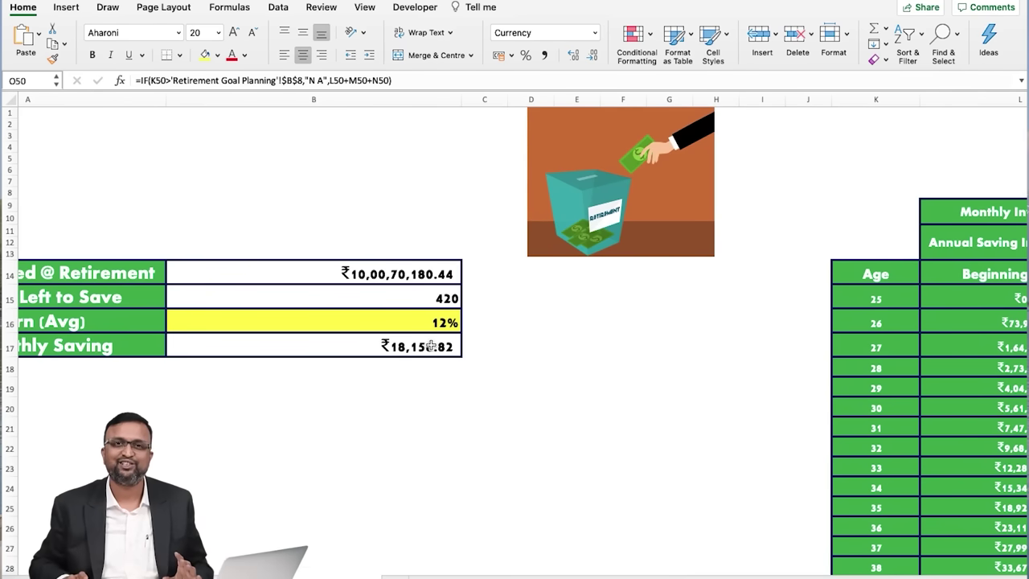
{"action": "scroll", "coordinate": [429, 345], "scroll_direction": "right", "scroll_amount": 8}
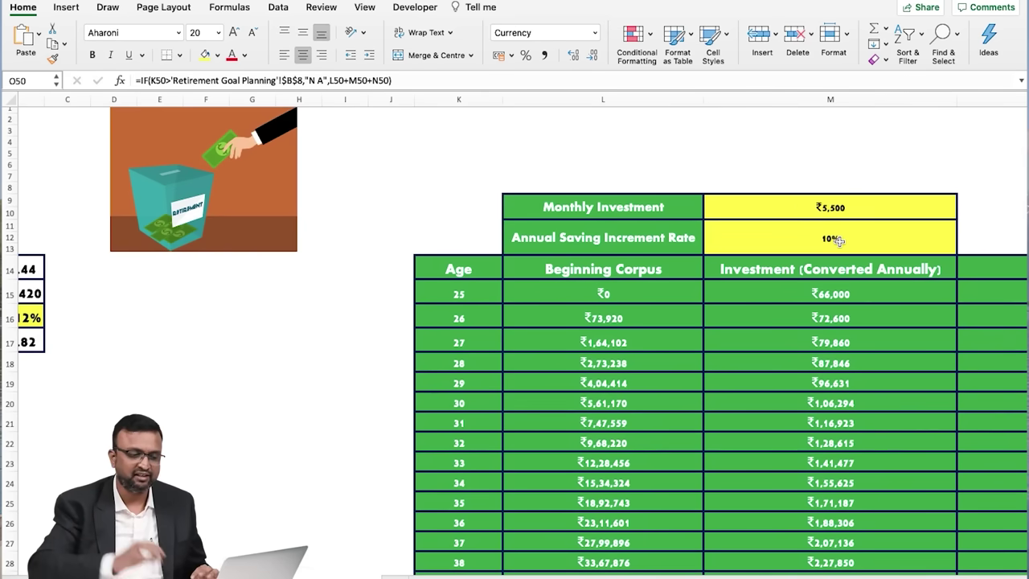
{"action": "scroll", "coordinate": [837, 238], "scroll_direction": "right", "scroll_amount": 5}
{"action": "scroll", "coordinate": [837, 238], "scroll_direction": "down", "scroll_amount": 15}
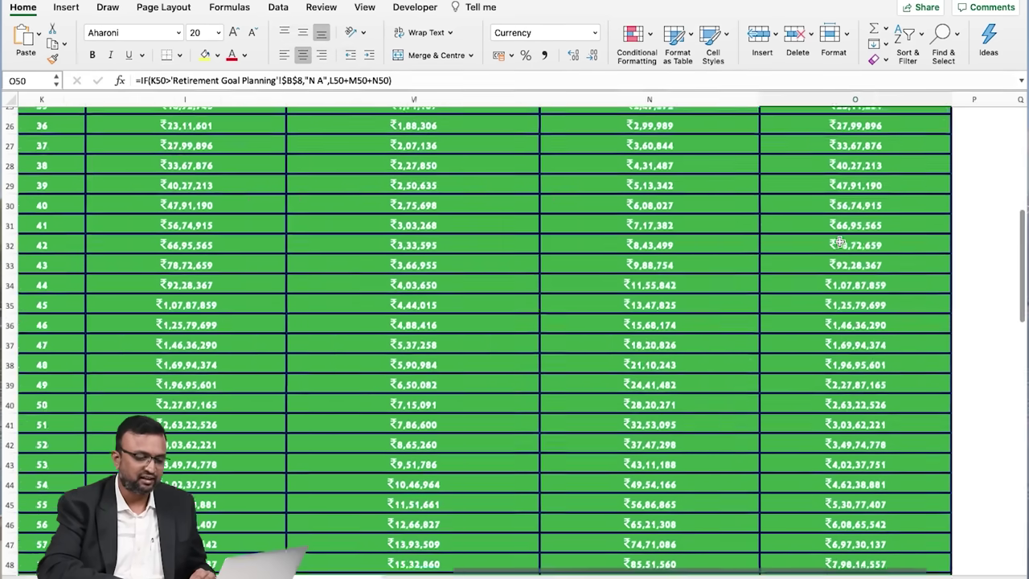
{"action": "scroll", "coordinate": [838, 240], "scroll_direction": "up", "scroll_amount": 15}
{"action": "scroll", "coordinate": [838, 240], "scroll_direction": "left", "scroll_amount": 5}
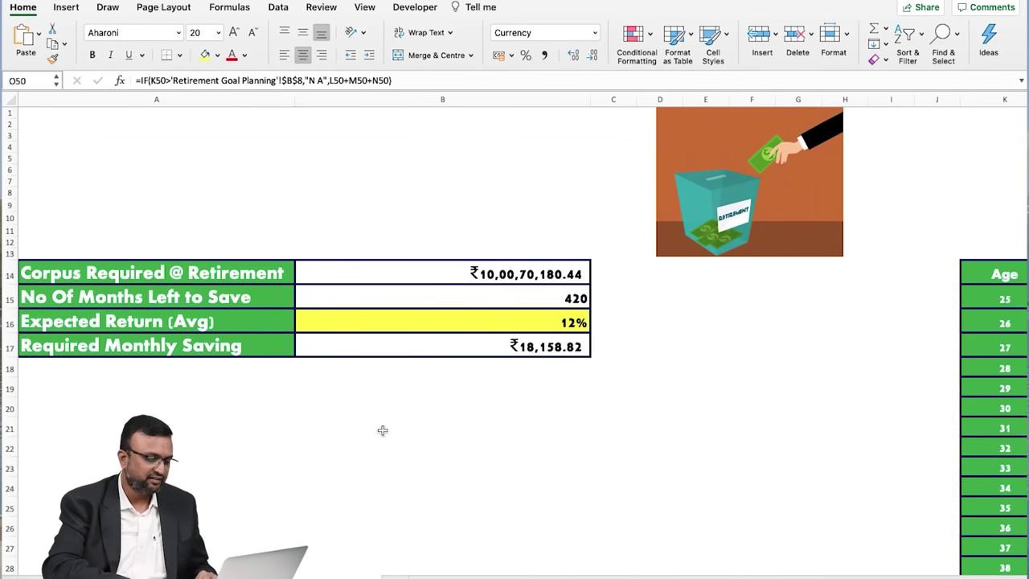
Step: Review the loans, savings and expense categories in the monthly budget sheet
{"action": "key", "text": "ctrl+Page_Down"}
{"action": "key", "text": "ctrl+Page_Down"}
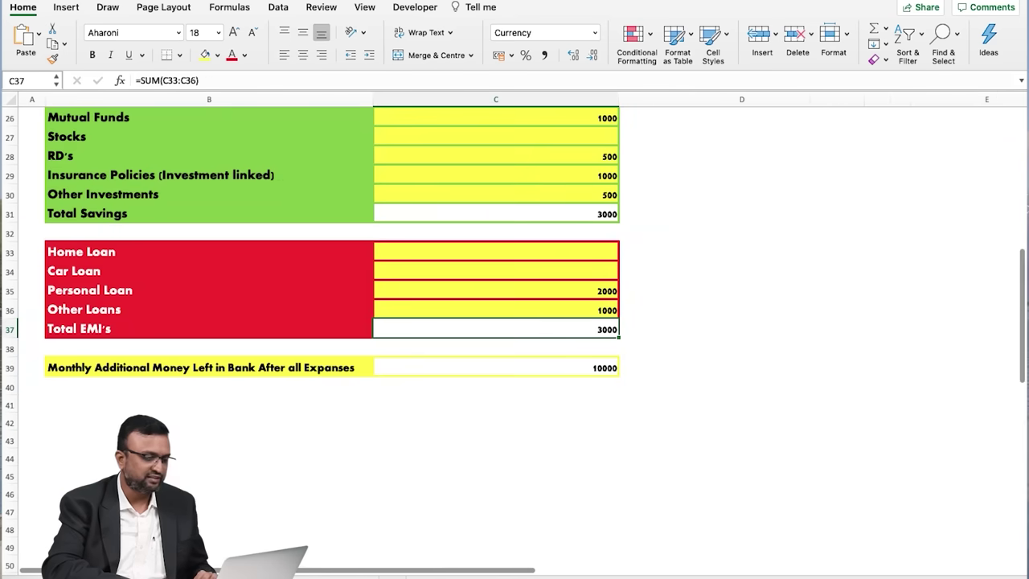
{"action": "scroll", "coordinate": [389, 436], "scroll_direction": "up", "scroll_amount": 10}
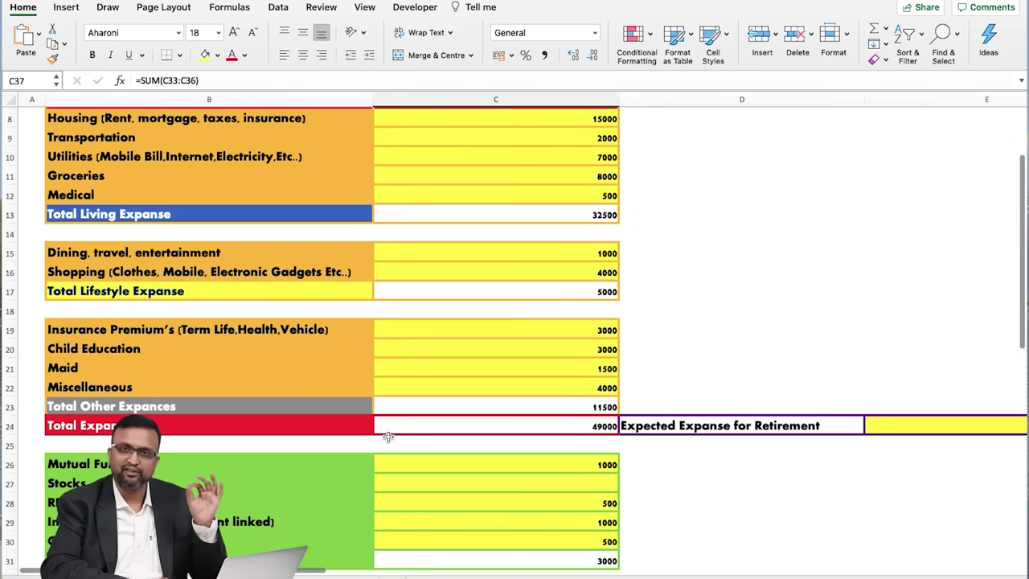